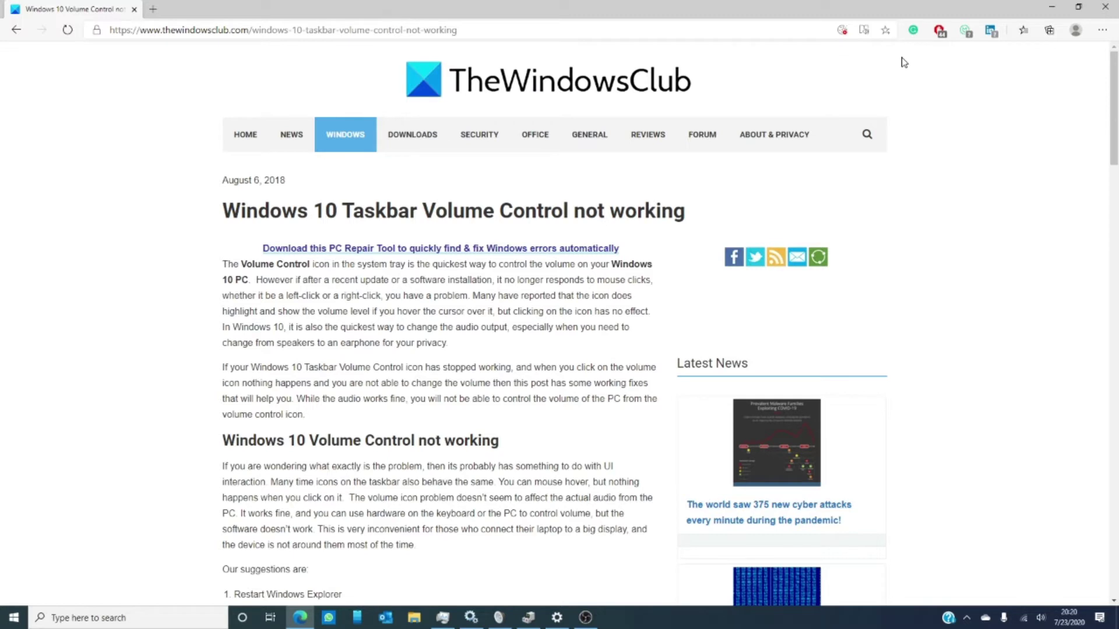
Bring up the taskbar speaker volume flyout, showing Realtek Speakers at 44
click(1040, 618)
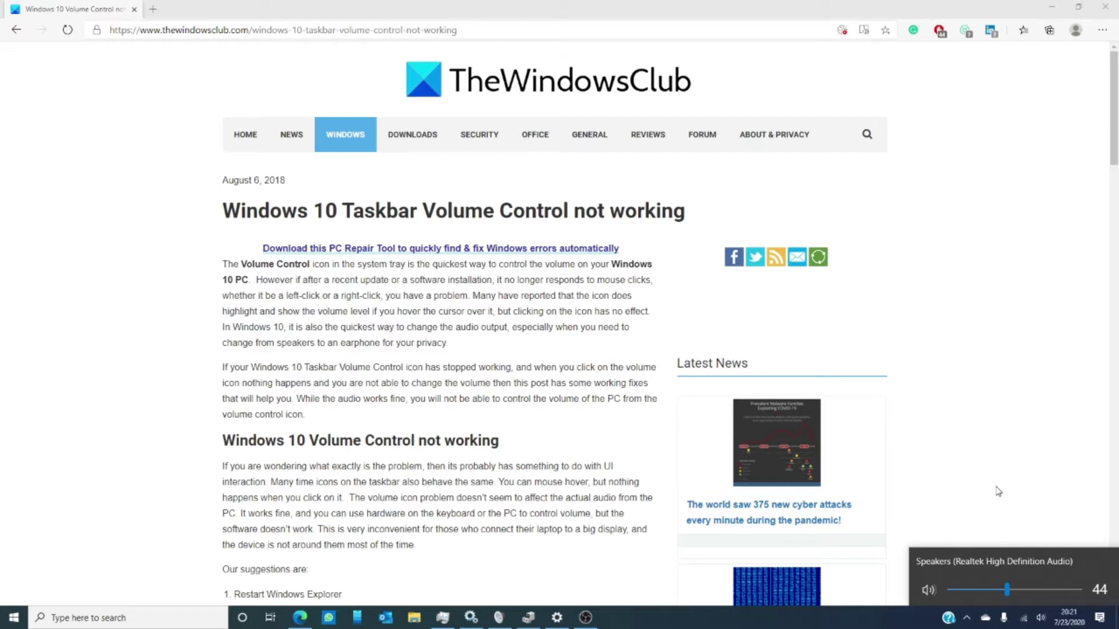
Close the volume flyout to return to TheWindowsClub article in Edge
click(959, 476)
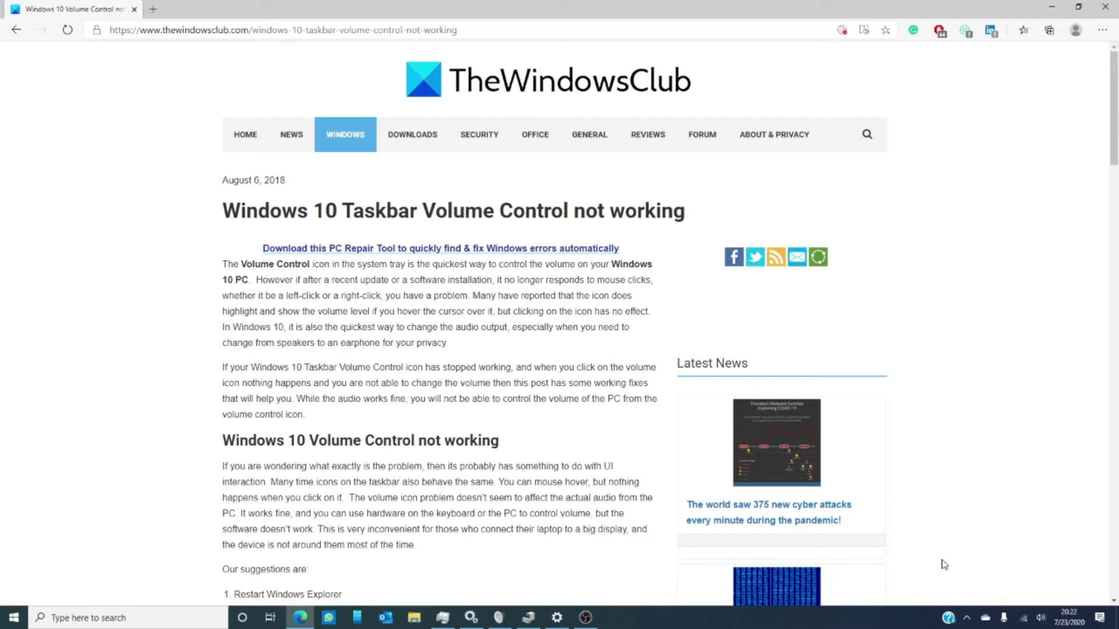
Restore Settings, expand the Playing Audio troubleshooter under Additional troubleshooters, then close Settings
click(556, 618)
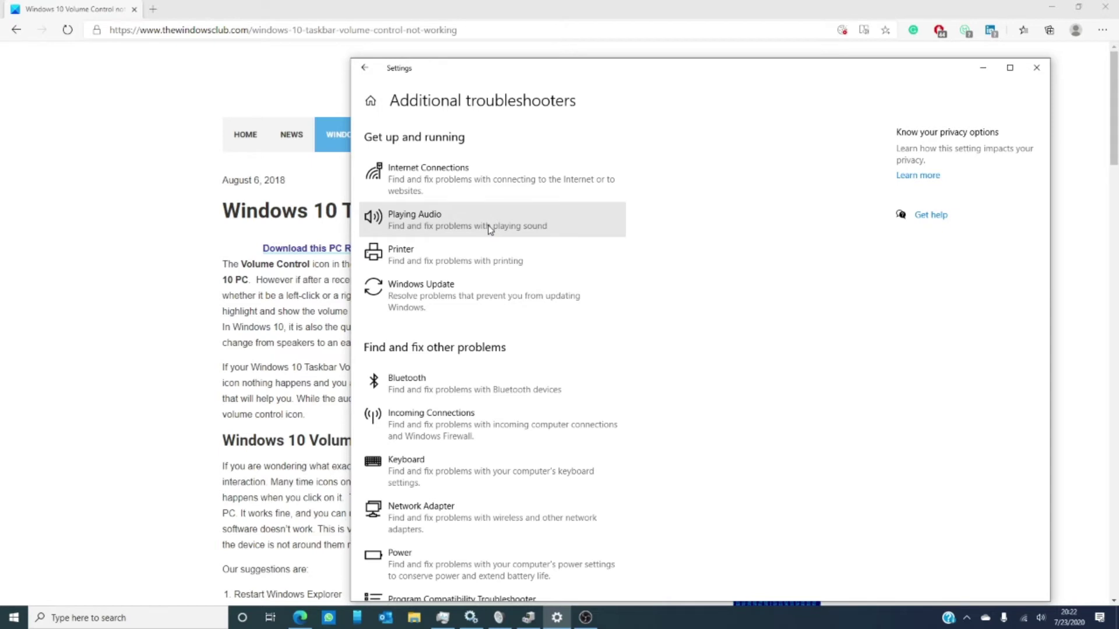
click(489, 229)
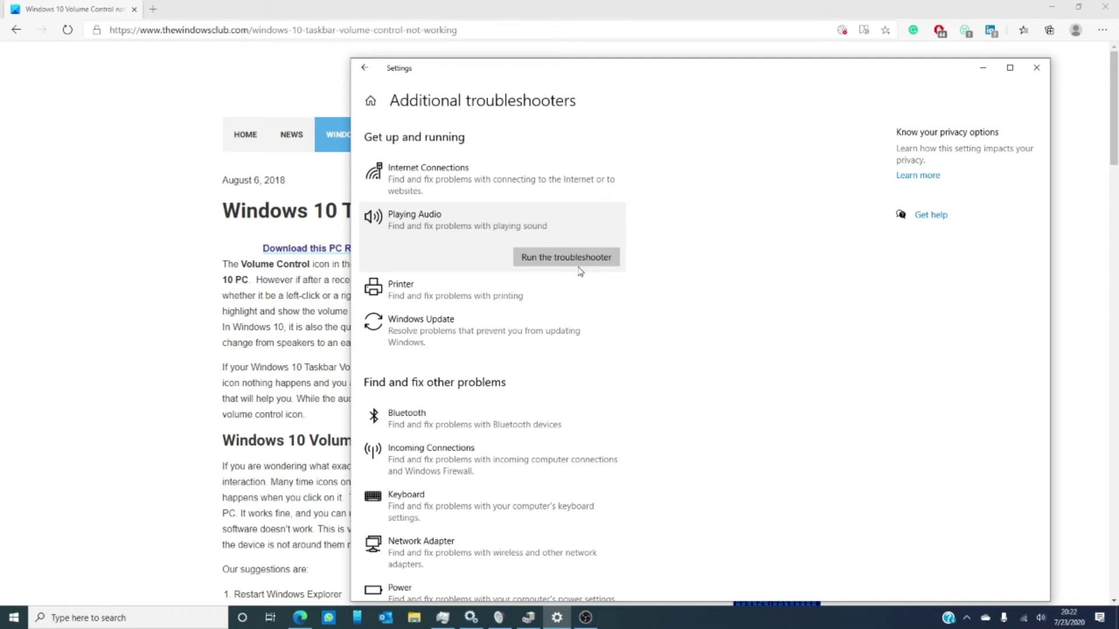
click(1037, 68)
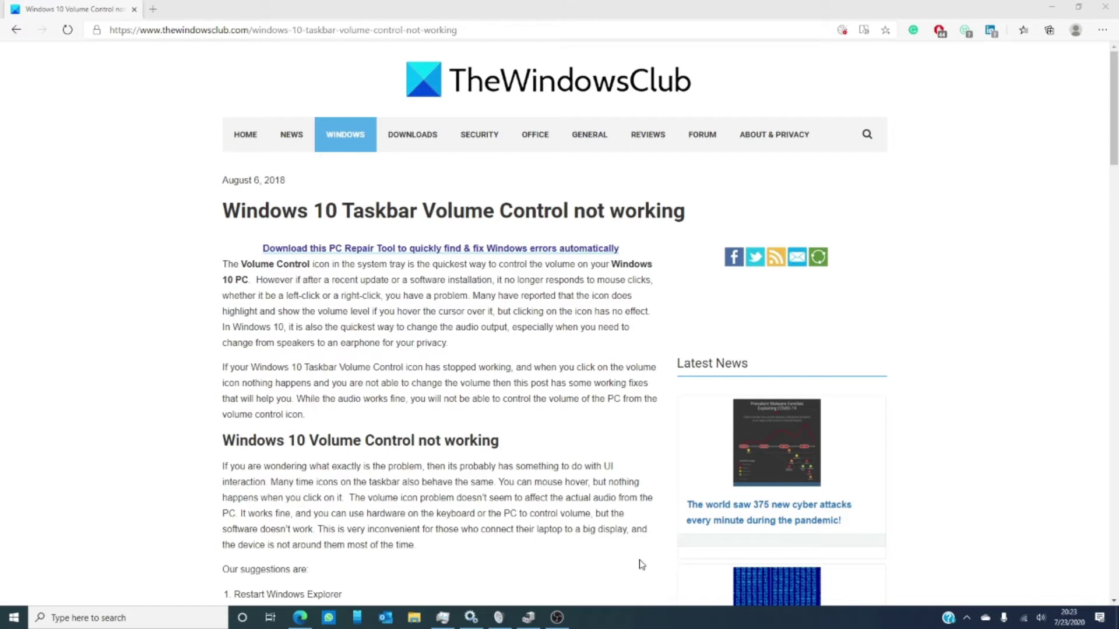
Show Update driver for Speakers (Realtek) under Audio inputs and outputs, then close Device Manager
click(528, 618)
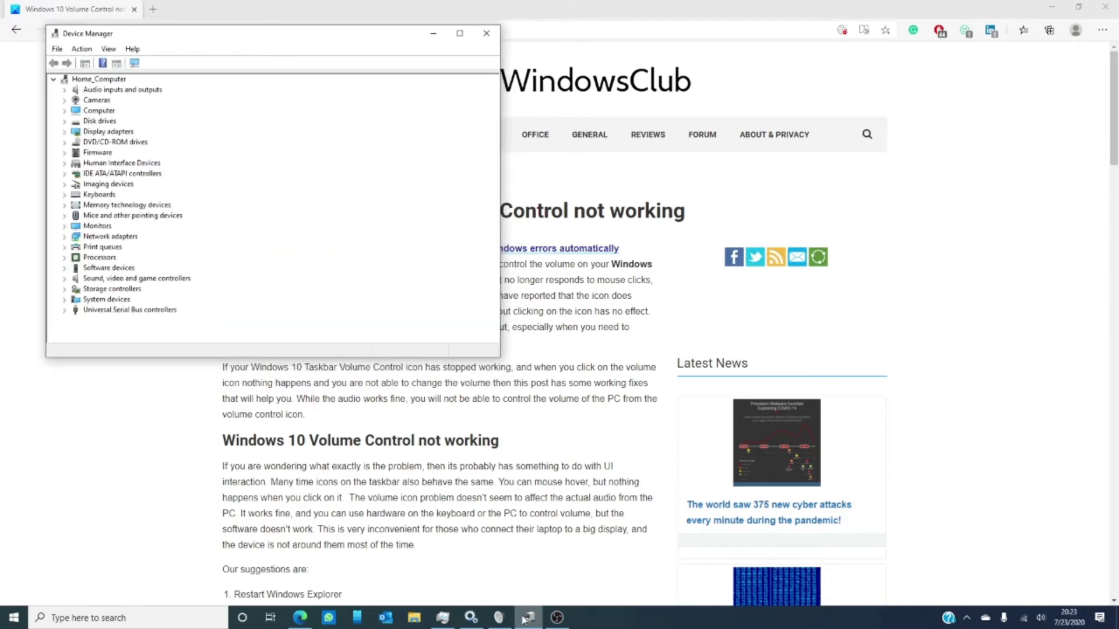
click(64, 90)
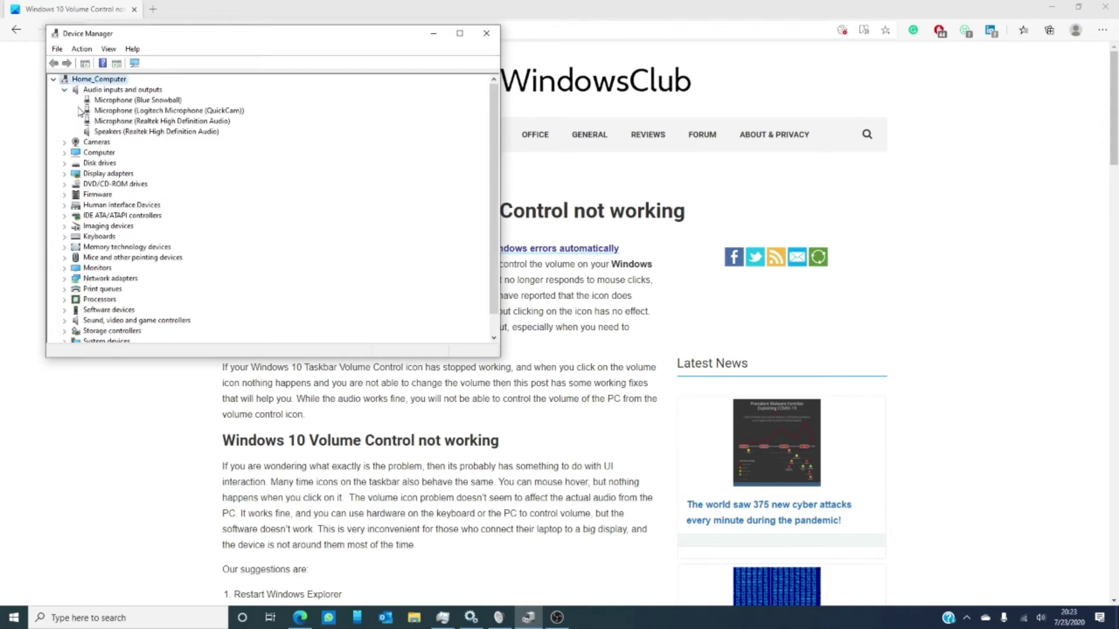
click(125, 132)
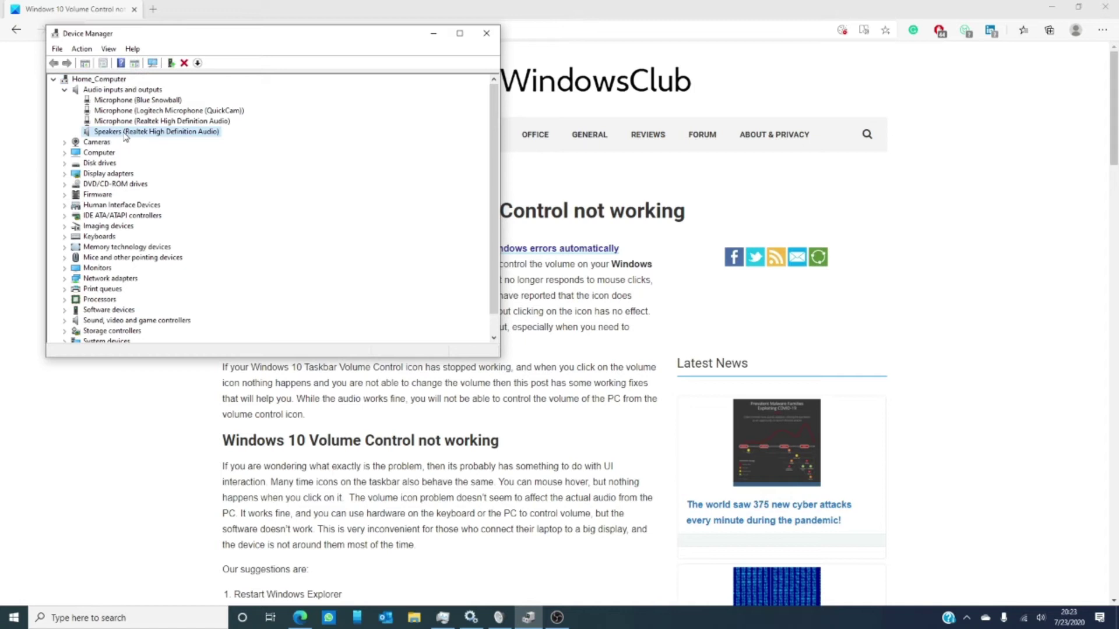
right_click(126, 133)
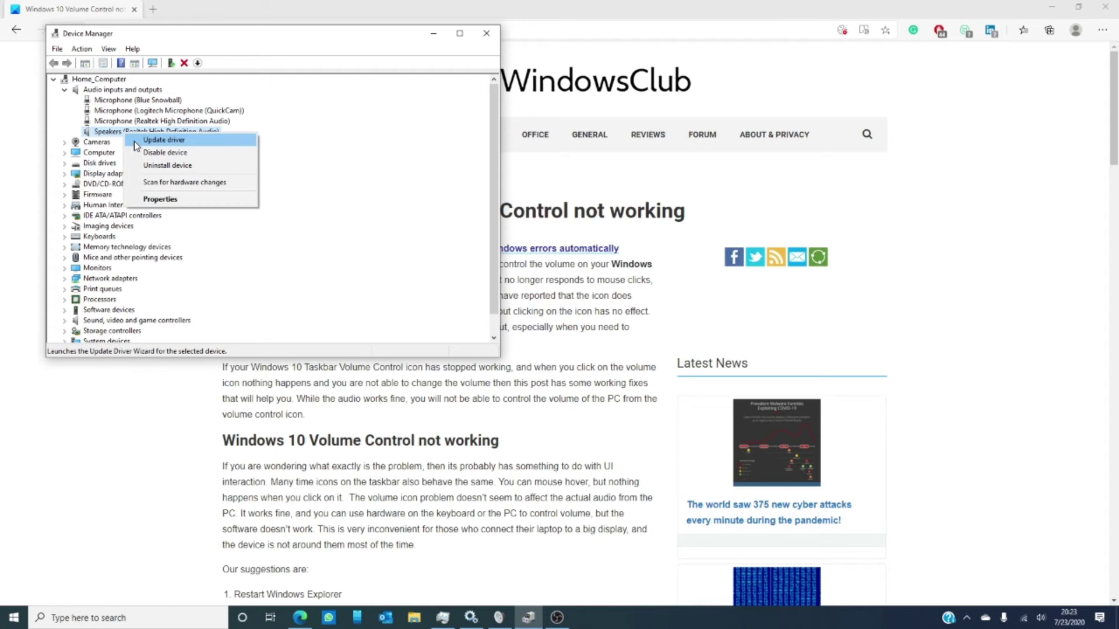
click(486, 33)
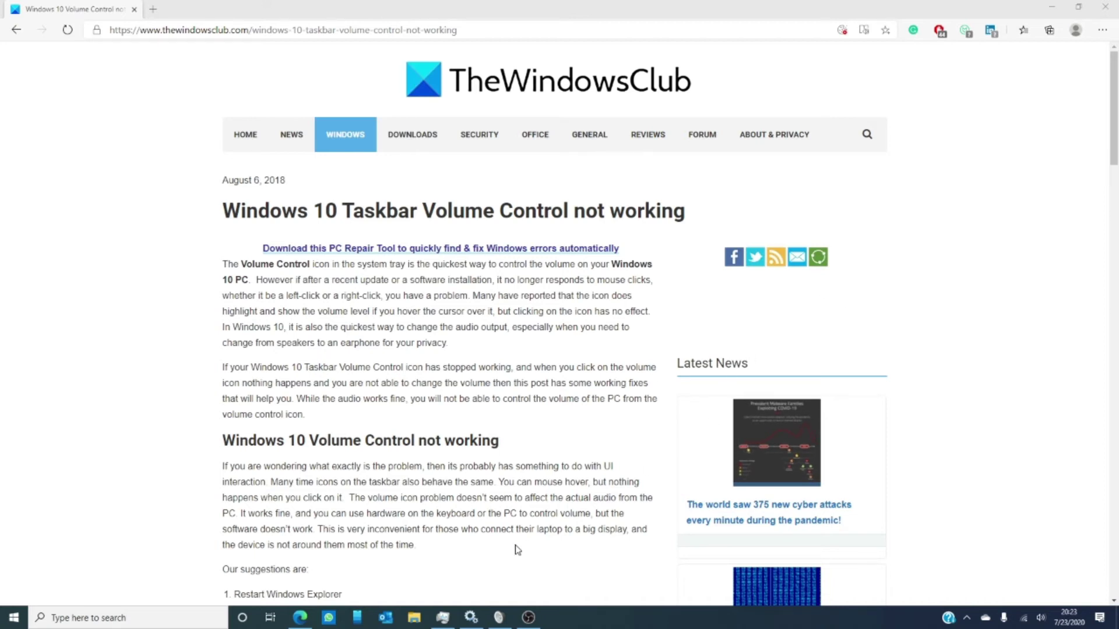
Show the Restart option for the Windows Explorer process, then close Task Manager
click(445, 618)
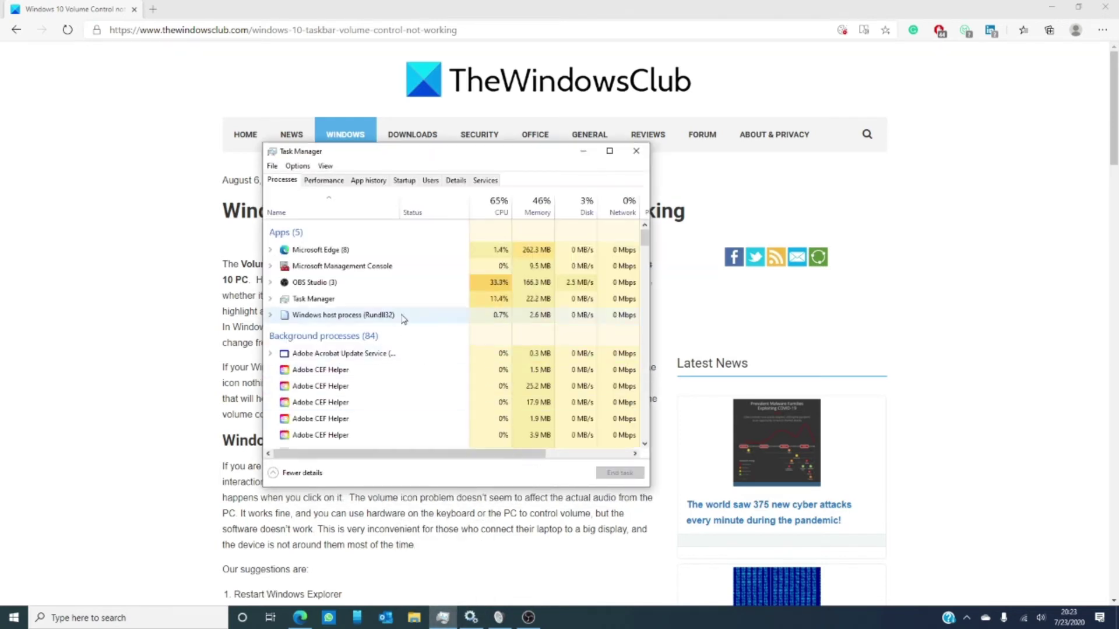
scroll(524, 332, down, 2)
mouse_move(644, 234)
mouse_down()
mouse_move(645, 429)
mouse_move(631, 437)
mouse_up()
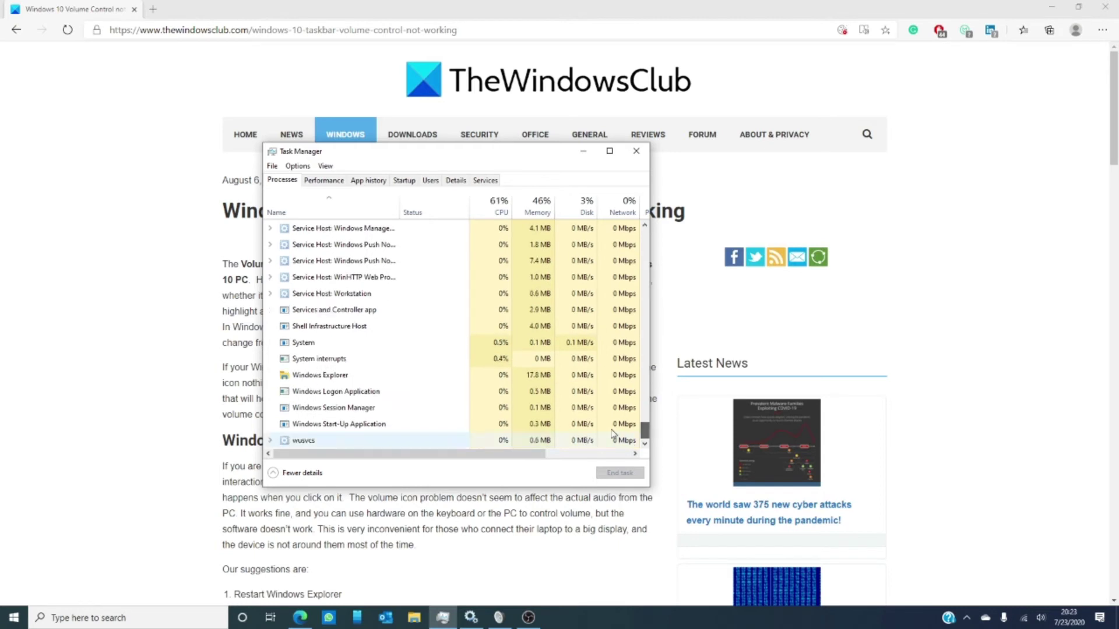
right_click(330, 379)
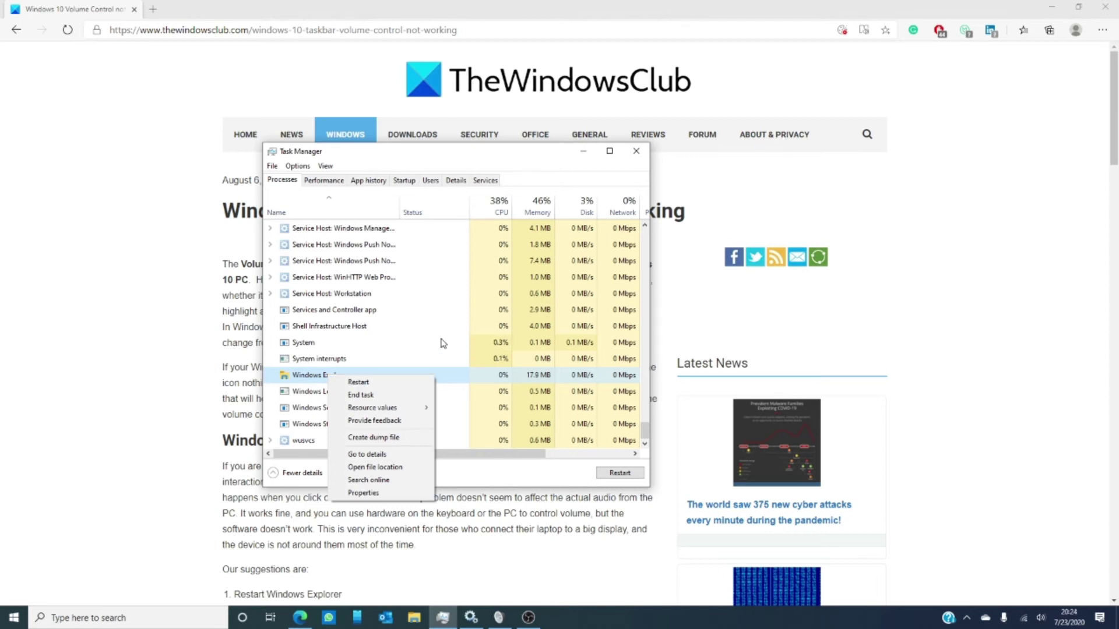
click(636, 152)
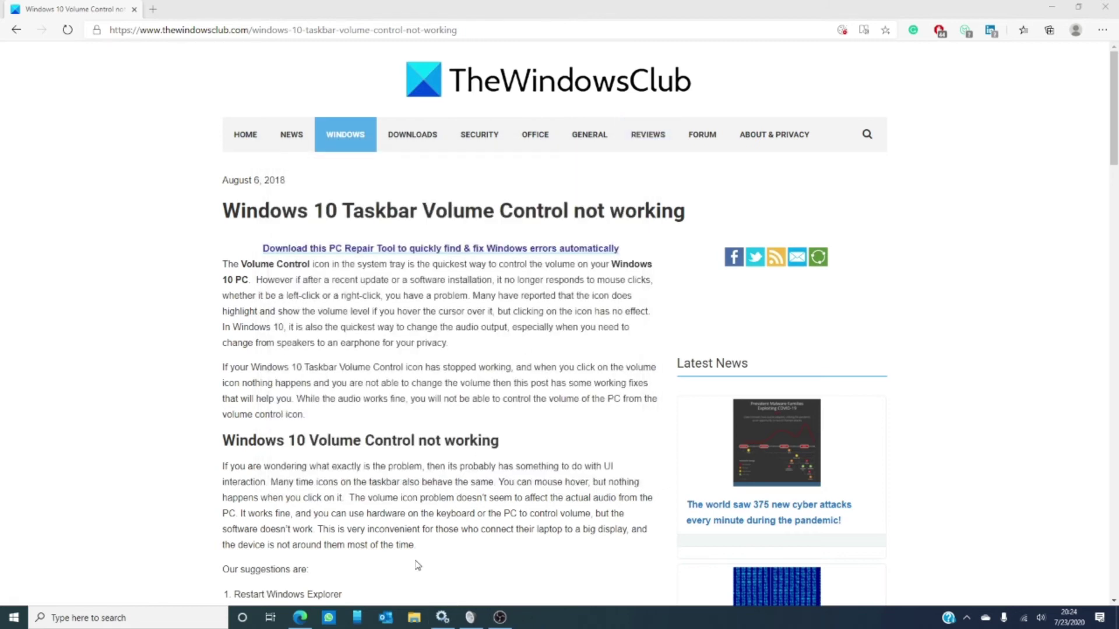
Review the Windows Audio service Properties (Running, Automatic startup) and close them unchanged
click(163, 619)
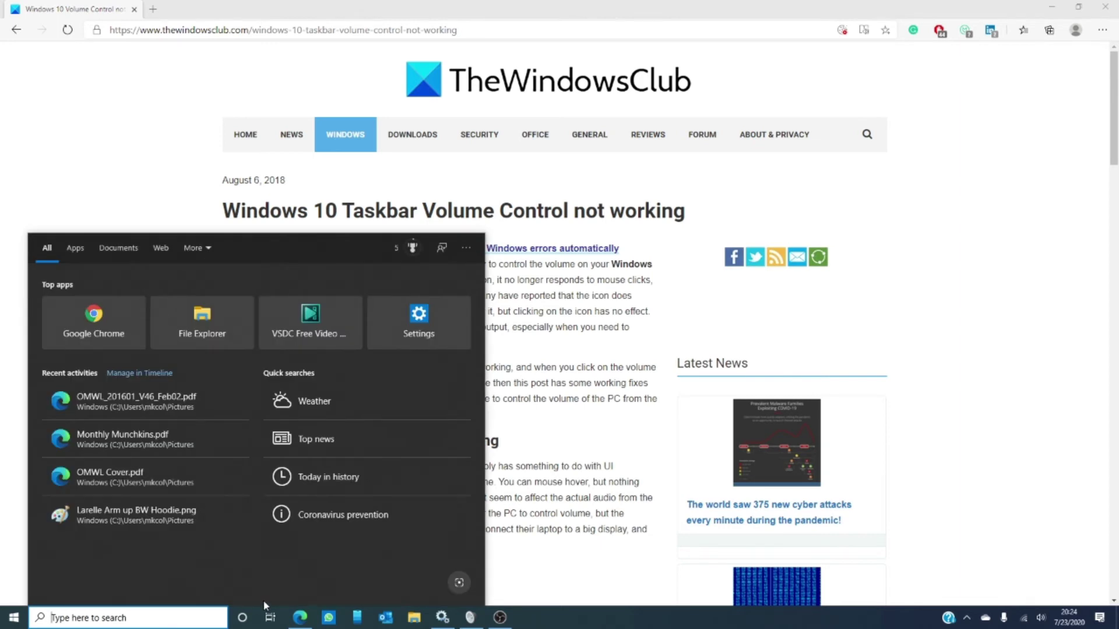
click(444, 618)
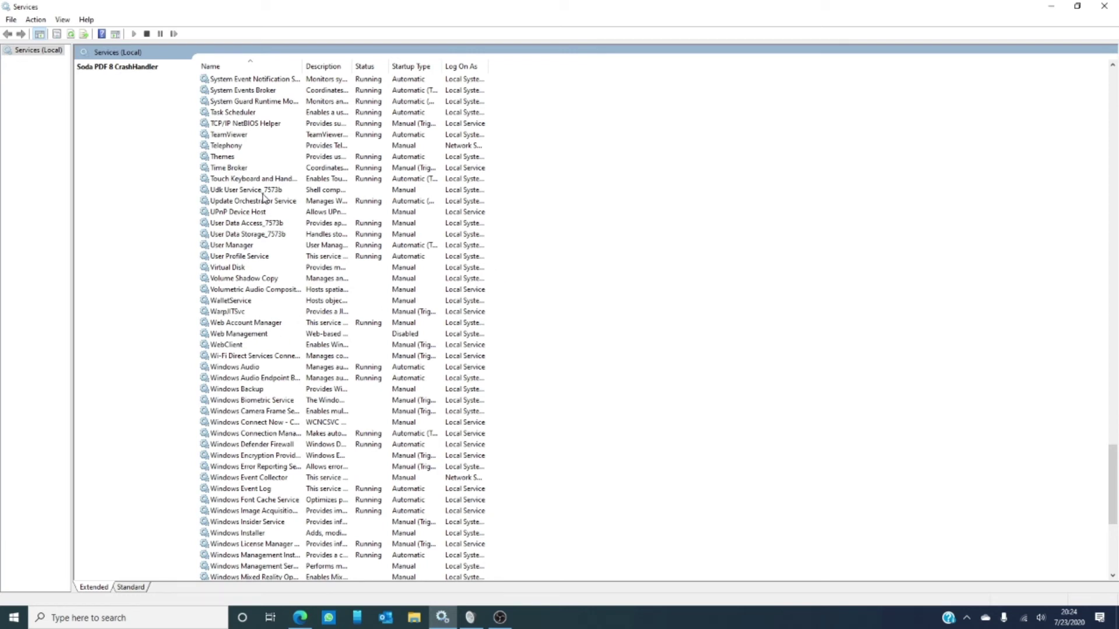
click(248, 369)
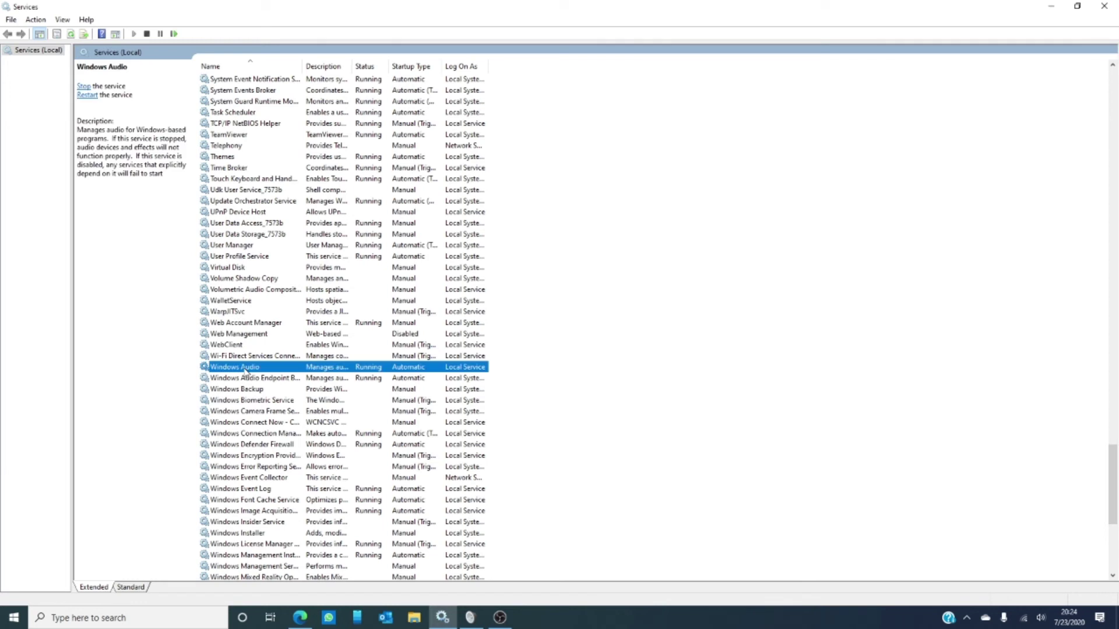
right_click(249, 368)
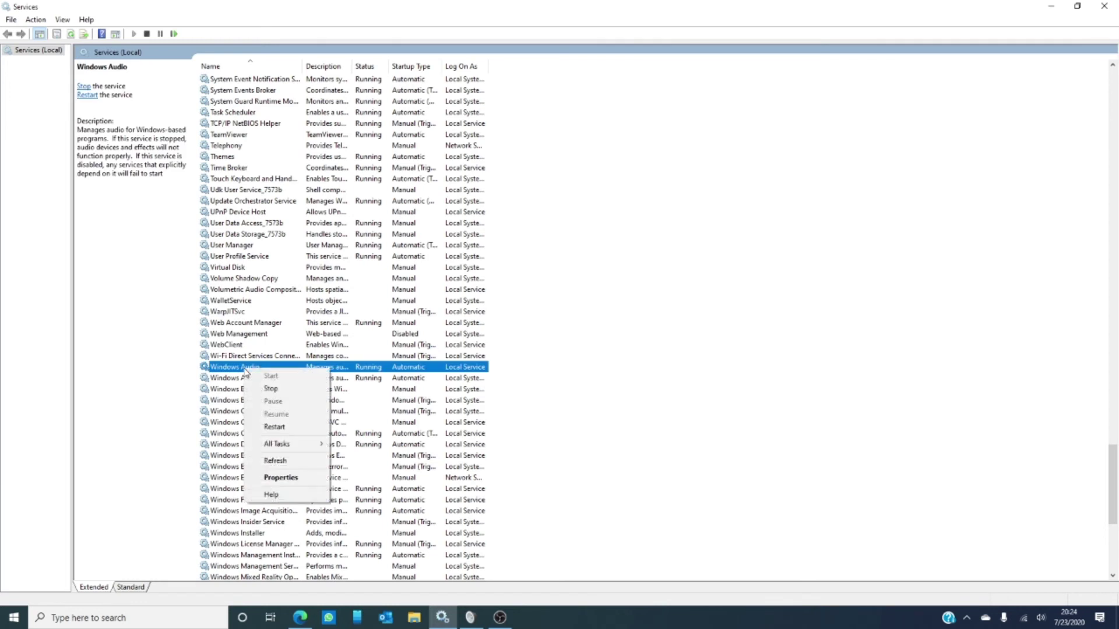
click(281, 478)
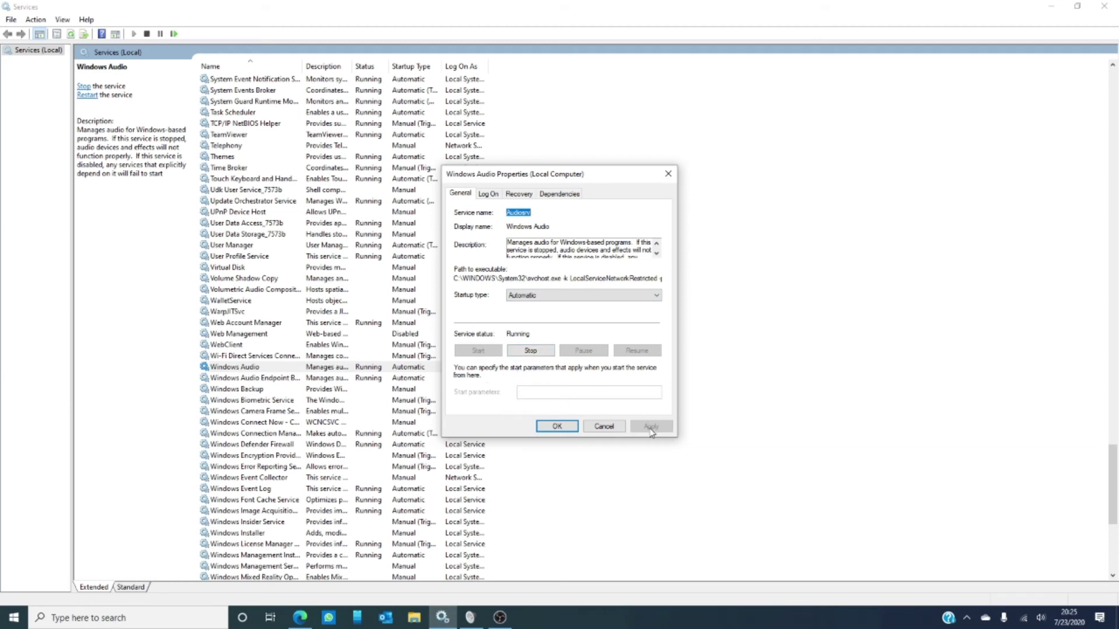
click(668, 177)
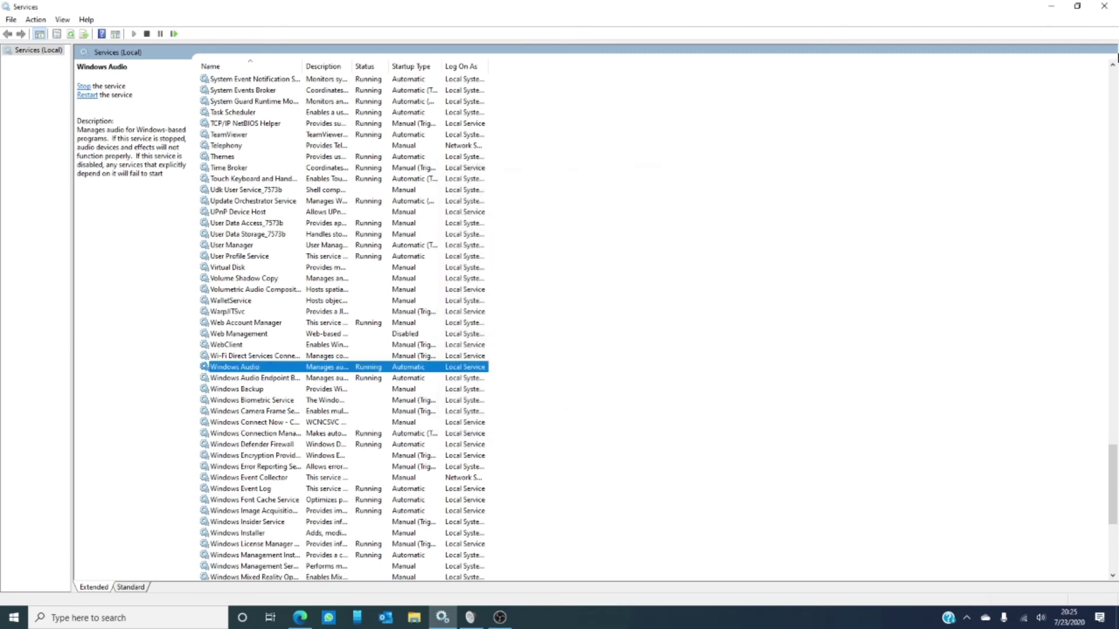
click(1105, 8)
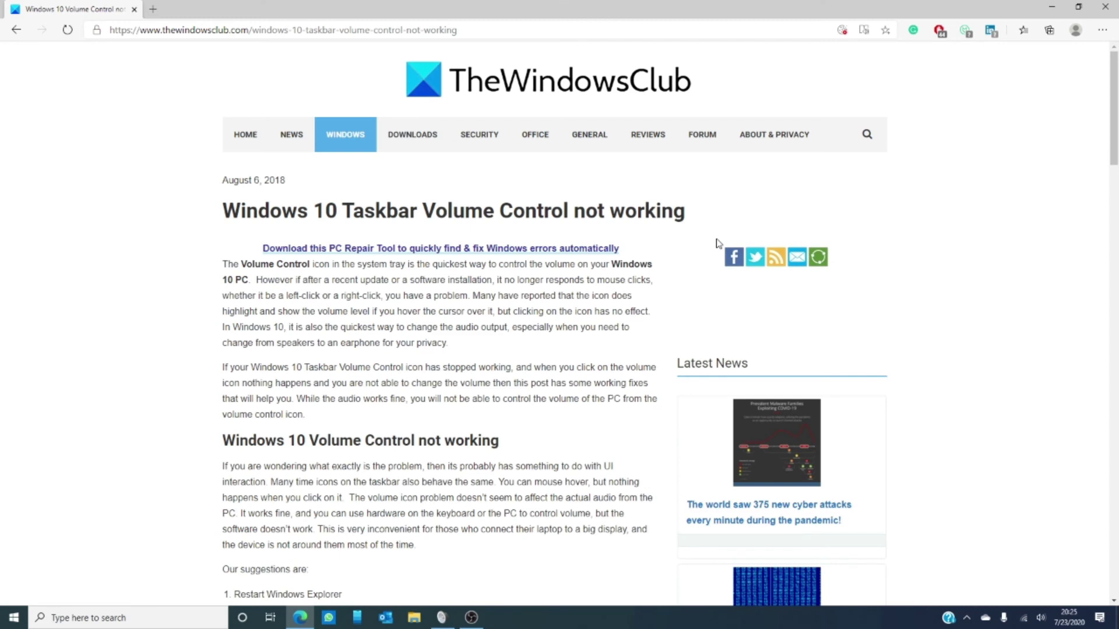
scroll(715, 243, down, 3)
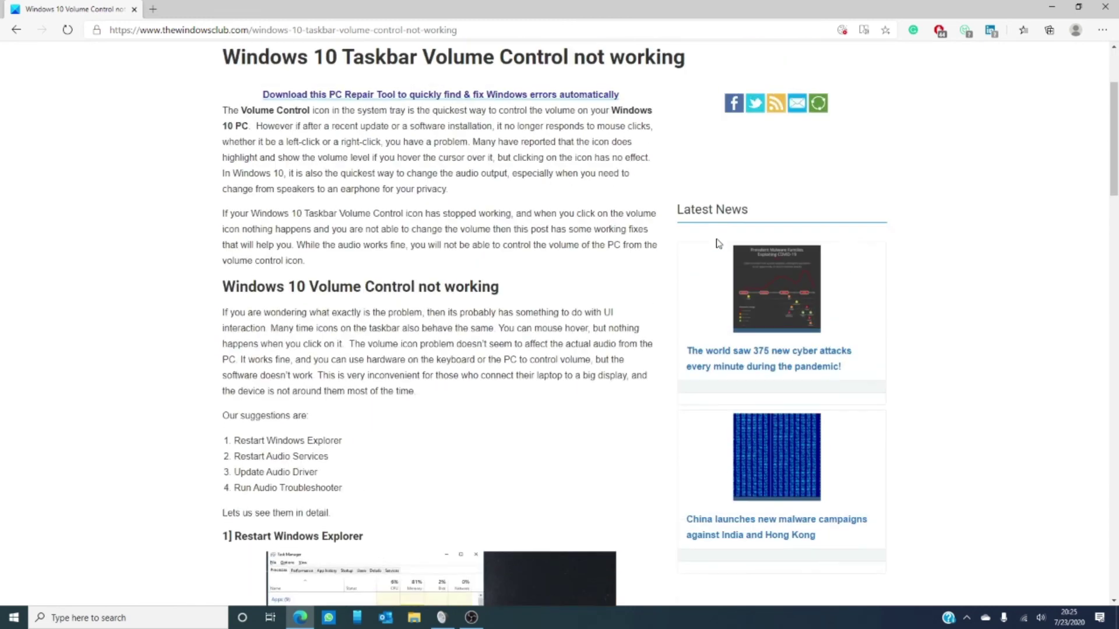
scroll(715, 243, up, 3)
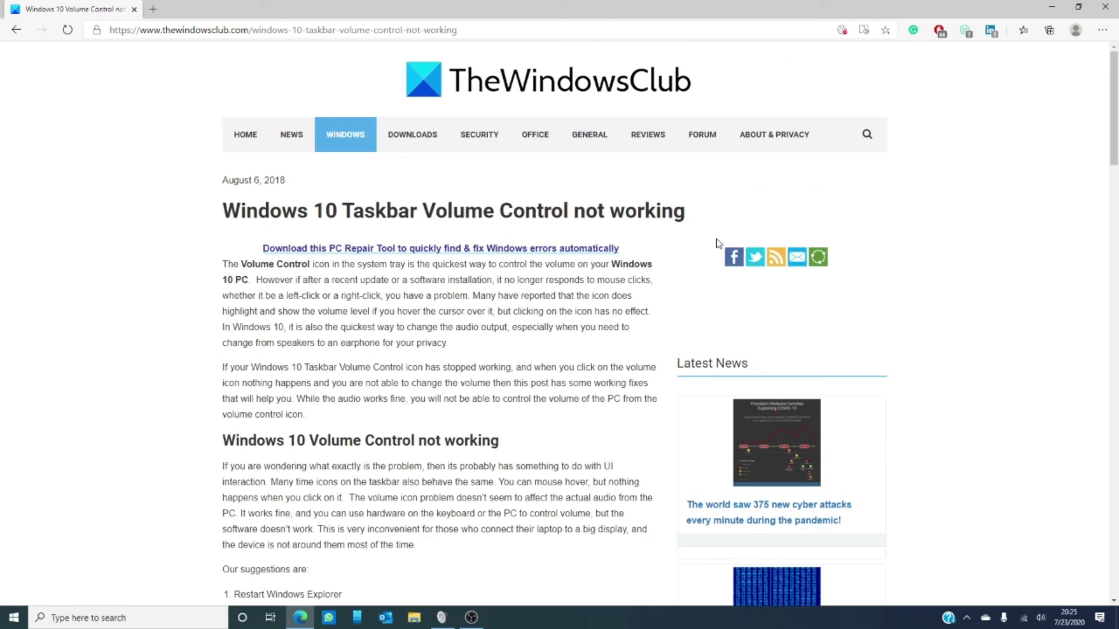